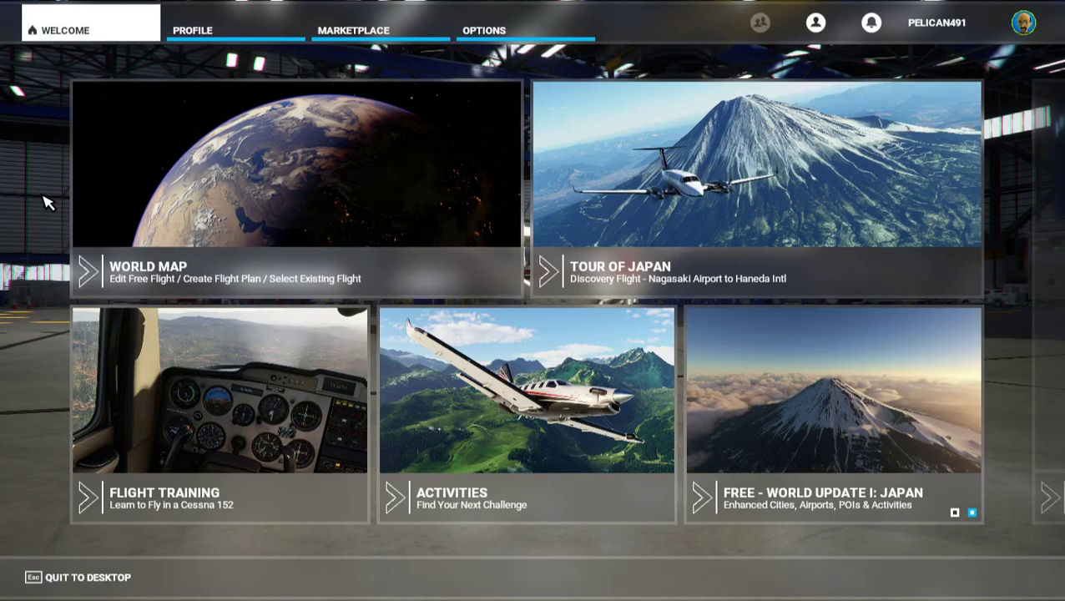
# Open the world map and set KDLS Columbia Gorge Rgnl/The Dalles as the departure airport
pyautogui.click(302, 192)
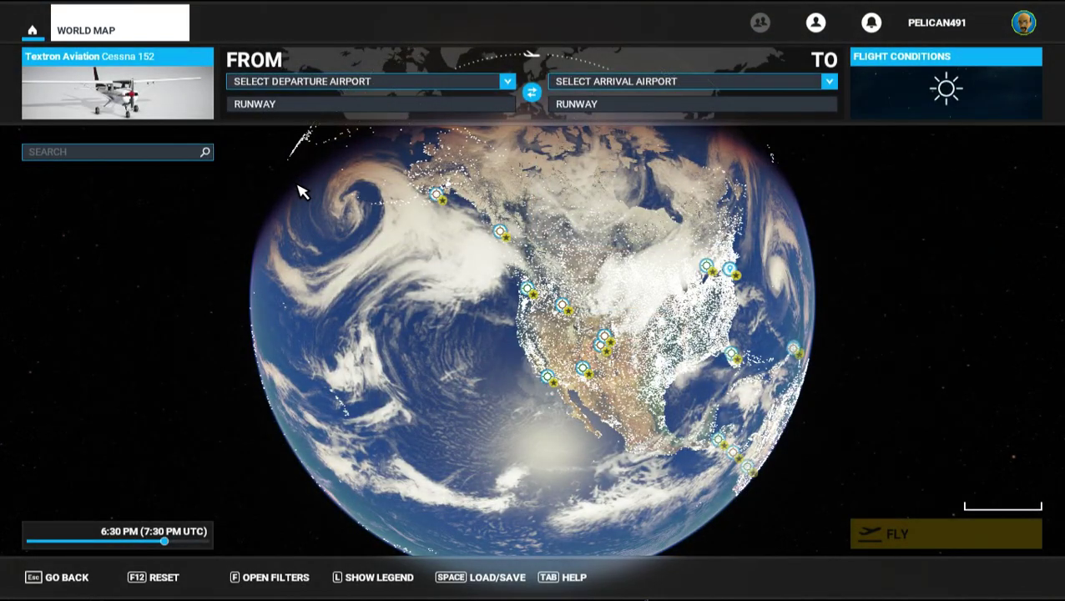
pyautogui.scroll(5, 549, 327)
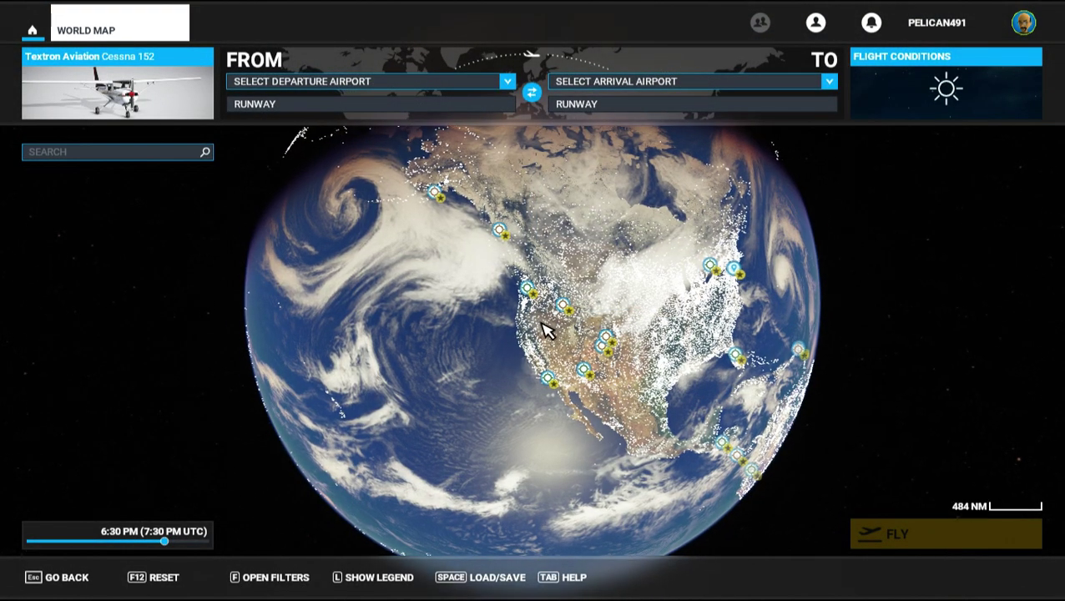
pyautogui.scroll(3, 558, 313)
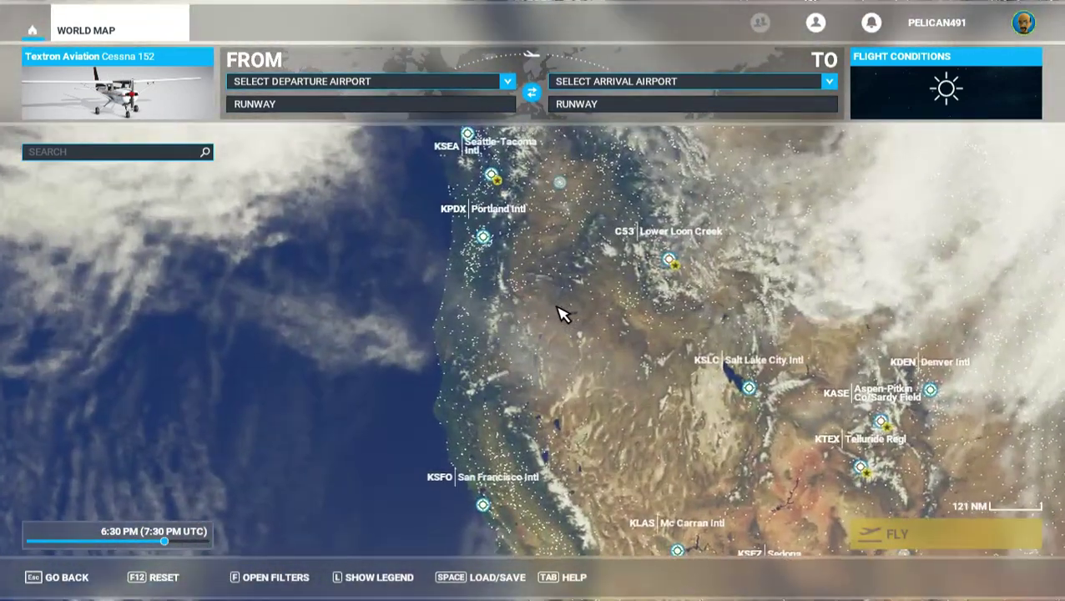
pyautogui.moveTo(561, 312); pyautogui.dragTo(496, 307)
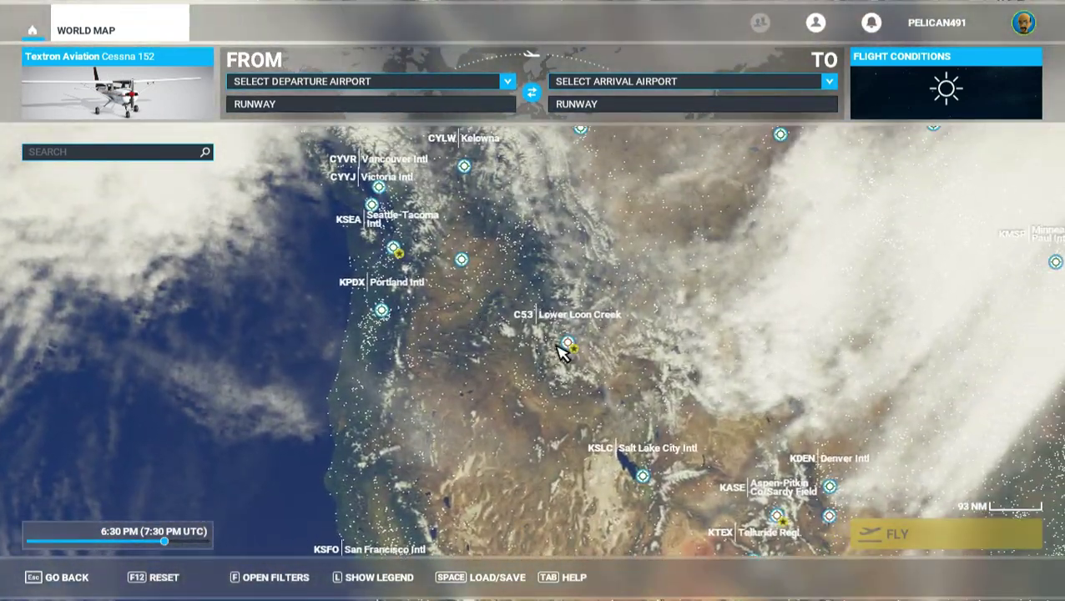
pyautogui.scroll(1, 470, 346)
pyautogui.scroll(2, 470, 342)
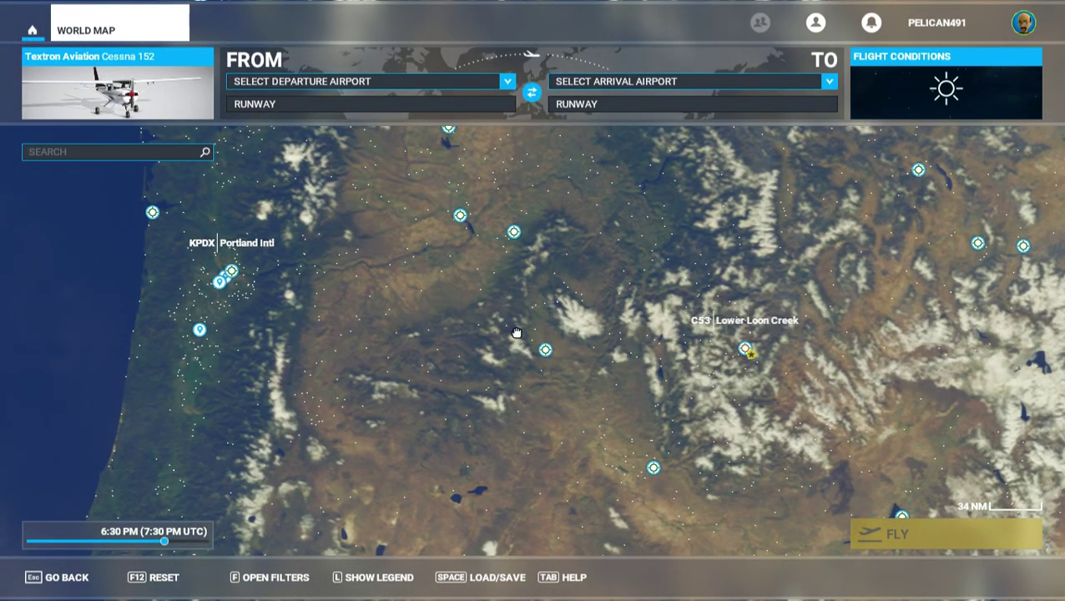
pyautogui.moveTo(516, 340); pyautogui.dragTo(537, 359)
pyautogui.scroll(3, 538, 328)
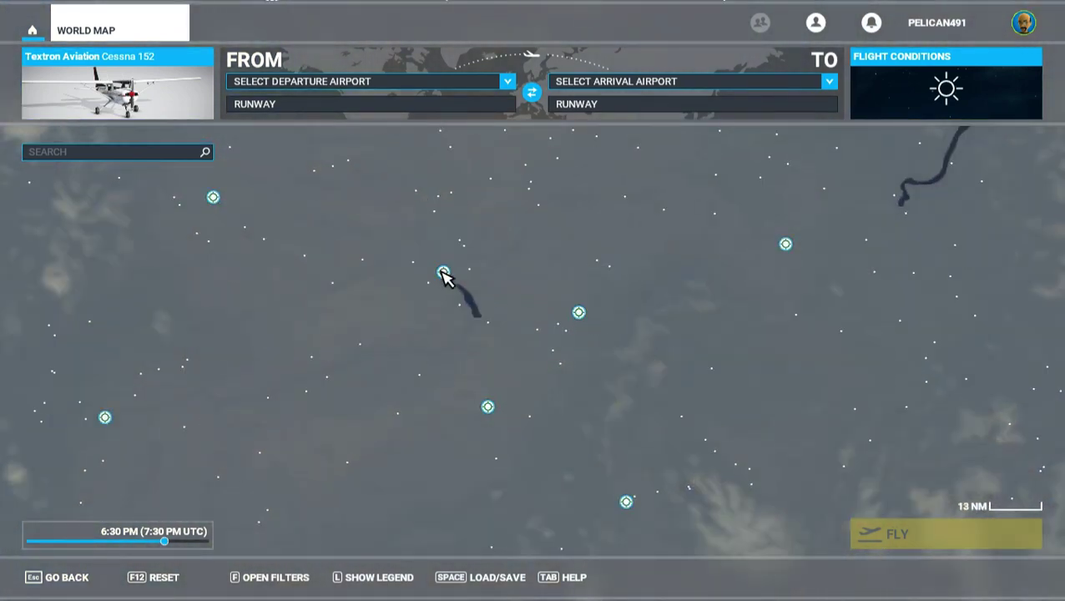
pyautogui.moveTo(359, 373); pyautogui.dragTo(428, 368)
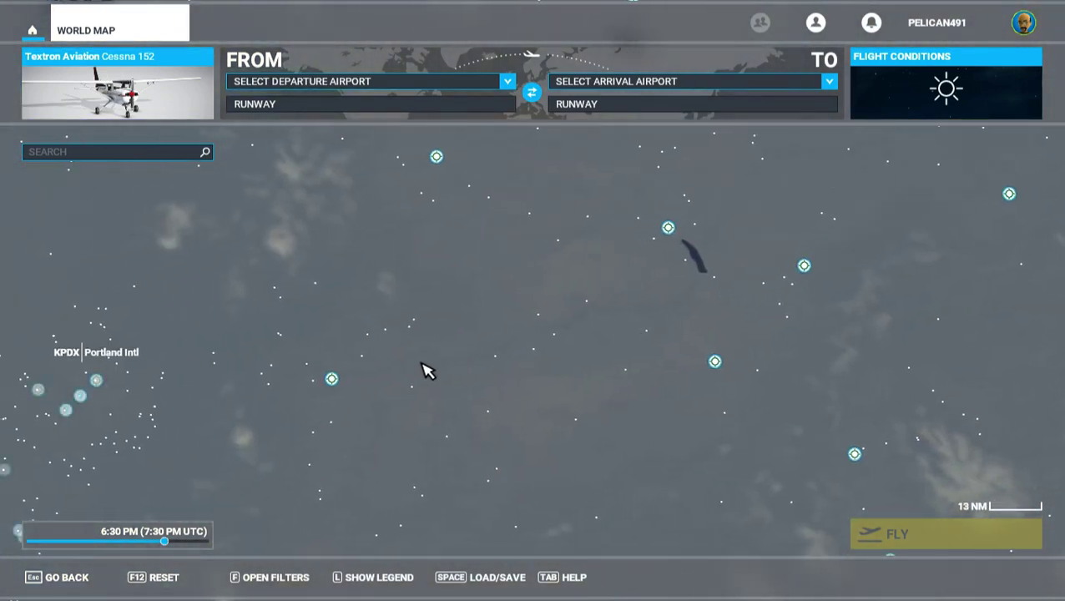
pyautogui.click(333, 380)
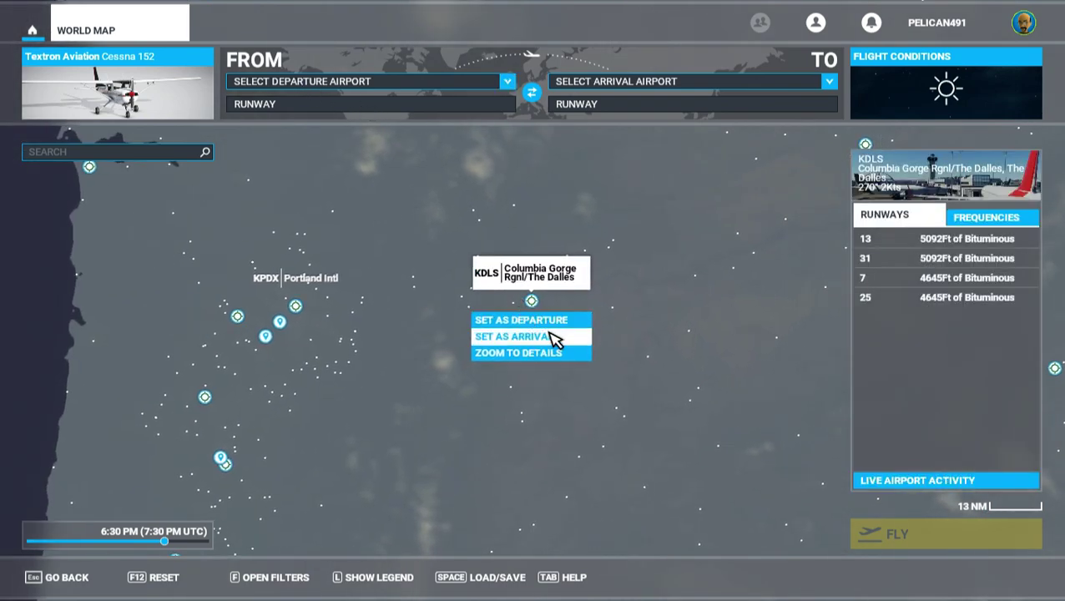
pyautogui.click(565, 330)
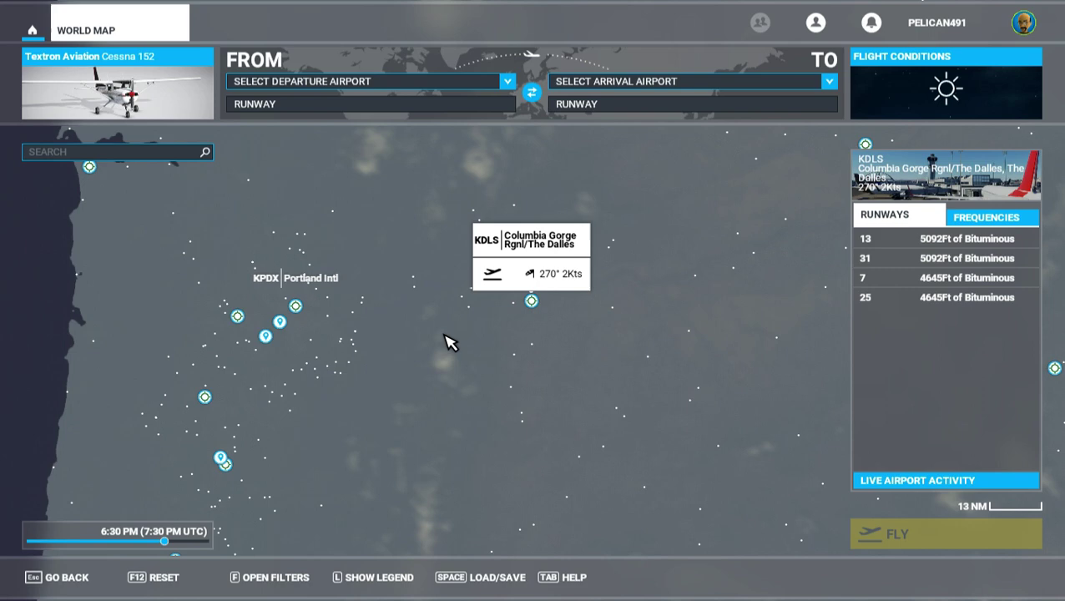
# Search the arrival airports for kczk and set KCZK Cascade Locks State as the arrival
pyautogui.scroll(3, 414, 340)
pyautogui.scroll(3, 414, 340)
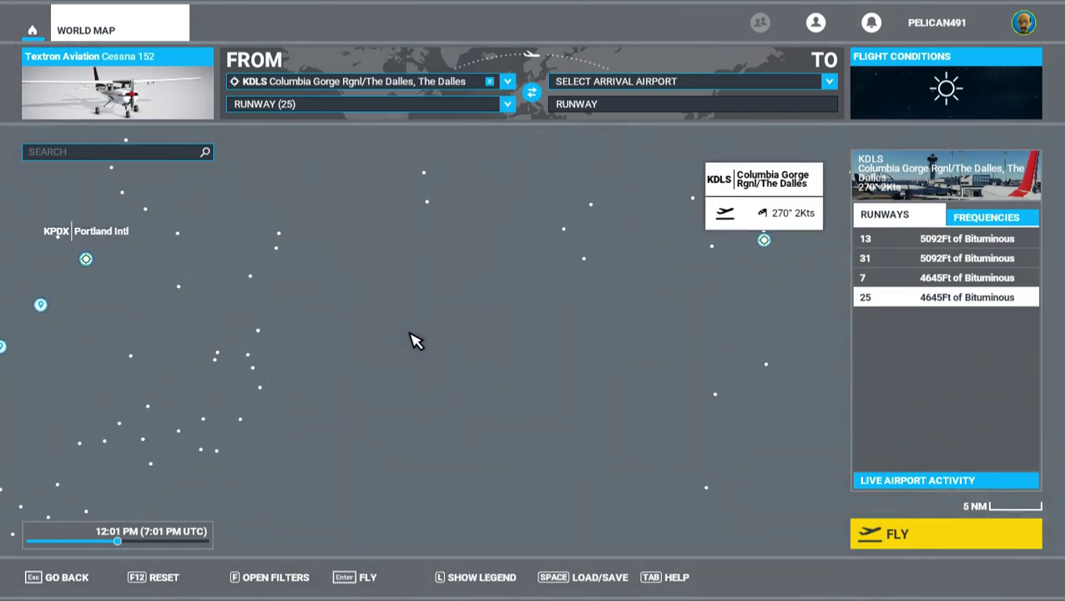
pyautogui.click(687, 84)
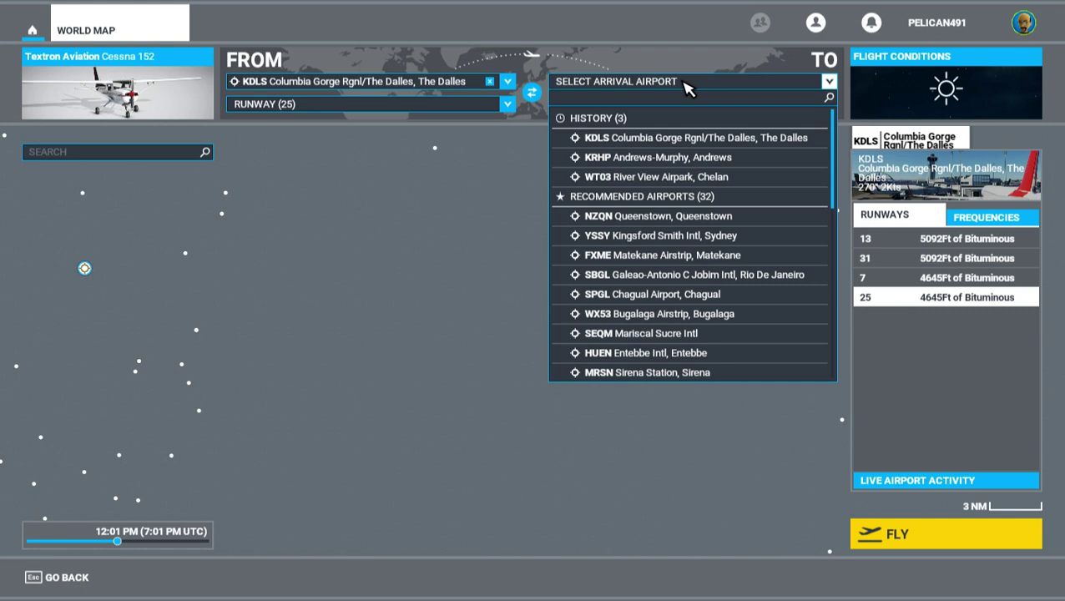
pyautogui.write('kcz')
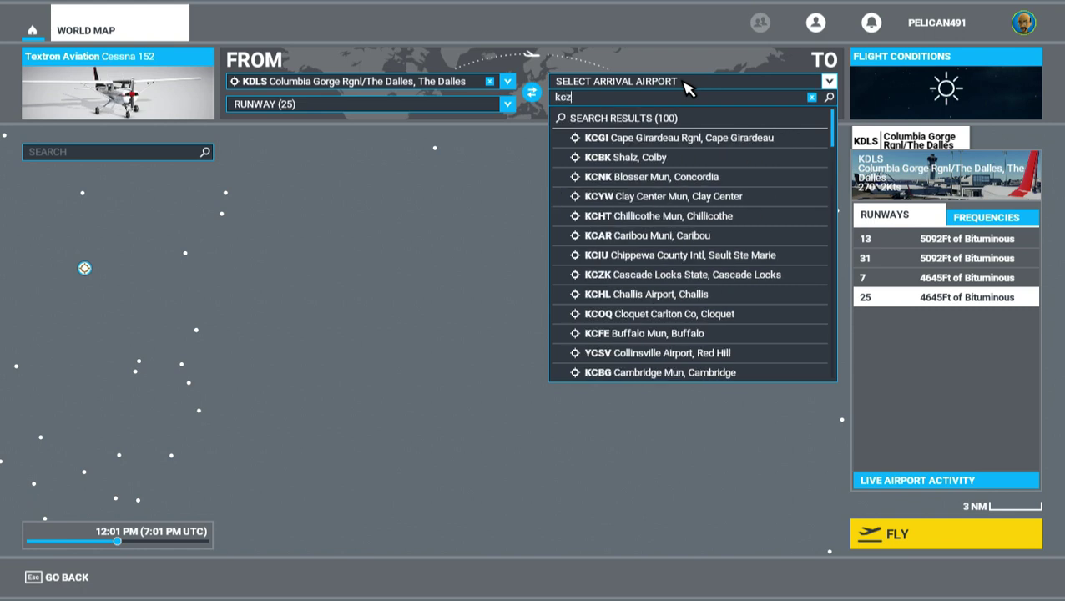
pyautogui.write('k')
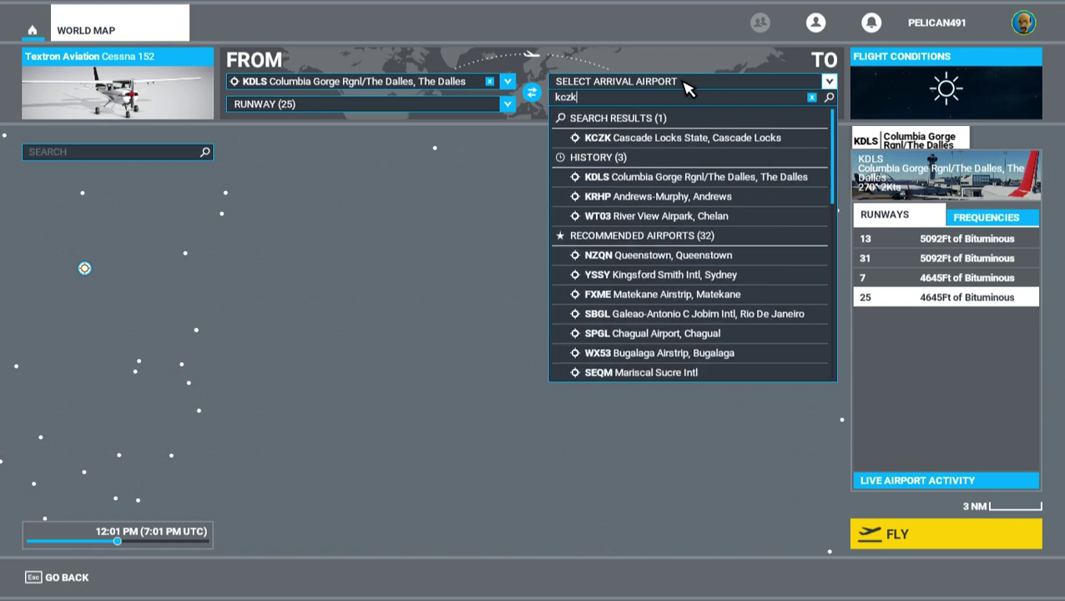
pyautogui.click(658, 140)
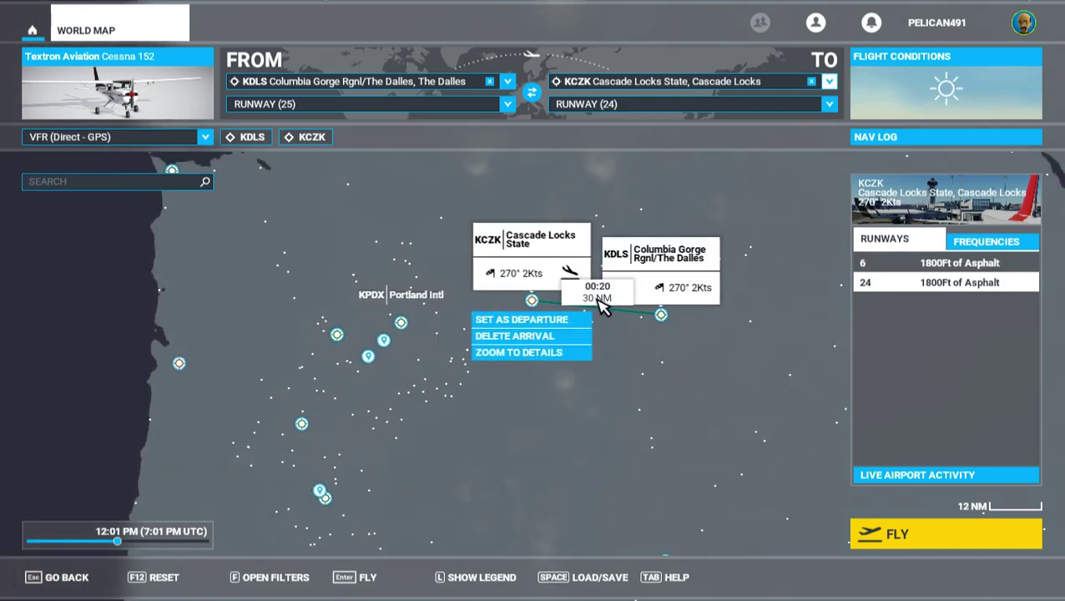
# Turn on the airspaces, navaids, and fix & RNAV position report filters for the world map
pyautogui.scroll(3, 616, 340)
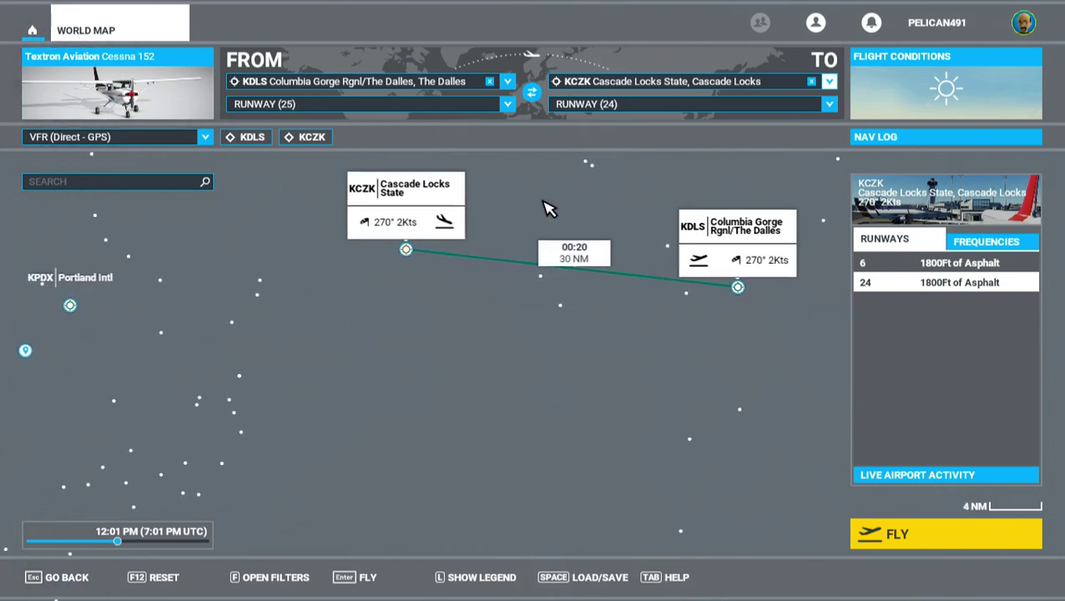
pyautogui.scroll(2, 548, 207)
pyautogui.scroll(2, 620, 228)
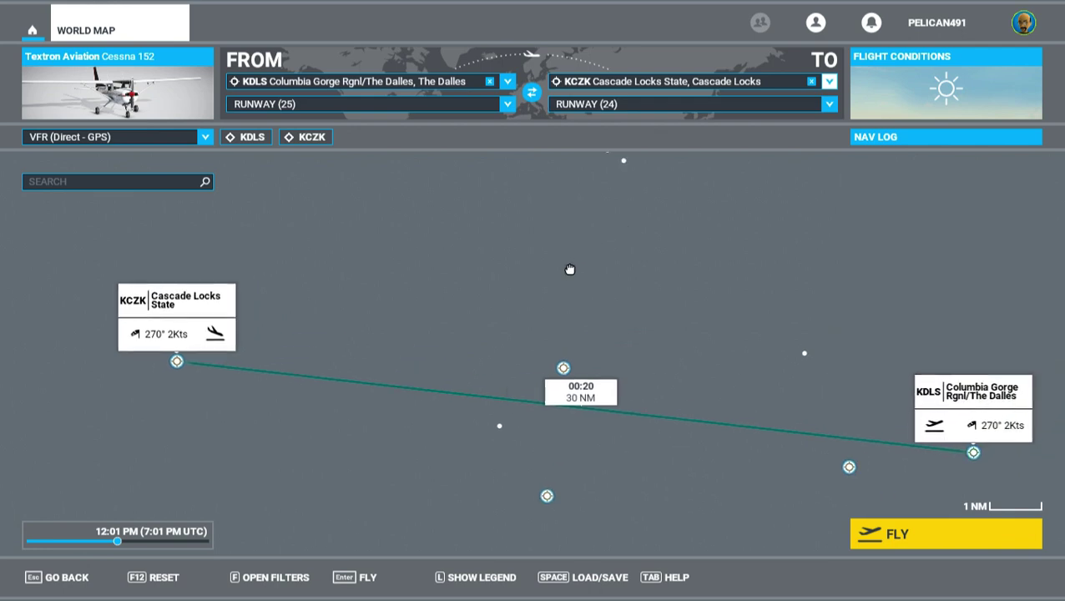
pyautogui.click(274, 576)
pyautogui.scroll(-5, 447, 455)
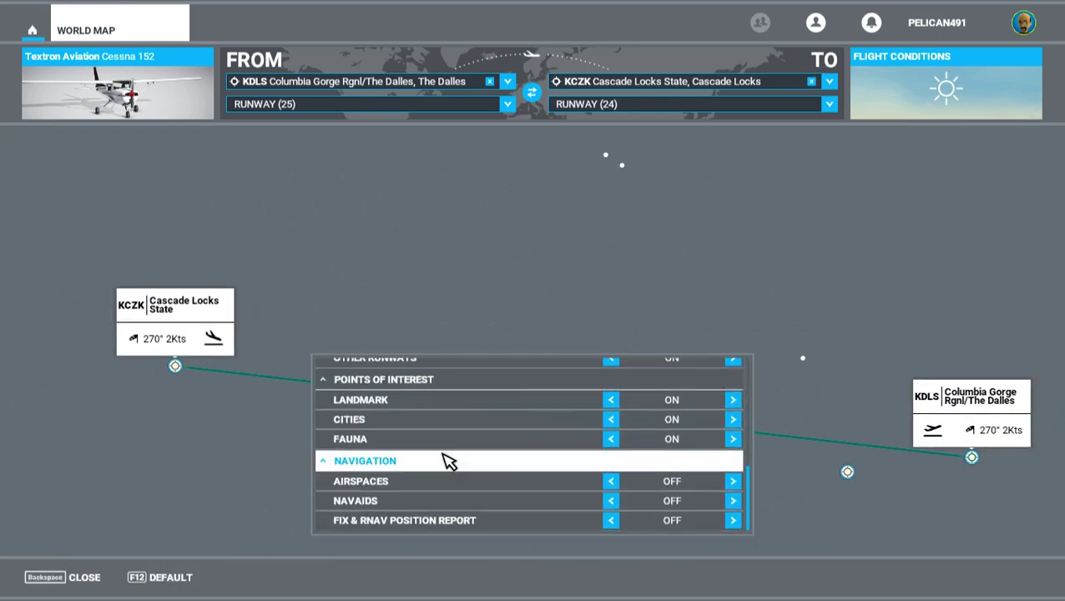
pyautogui.click(611, 491)
pyautogui.click(611, 500)
pyautogui.click(612, 520)
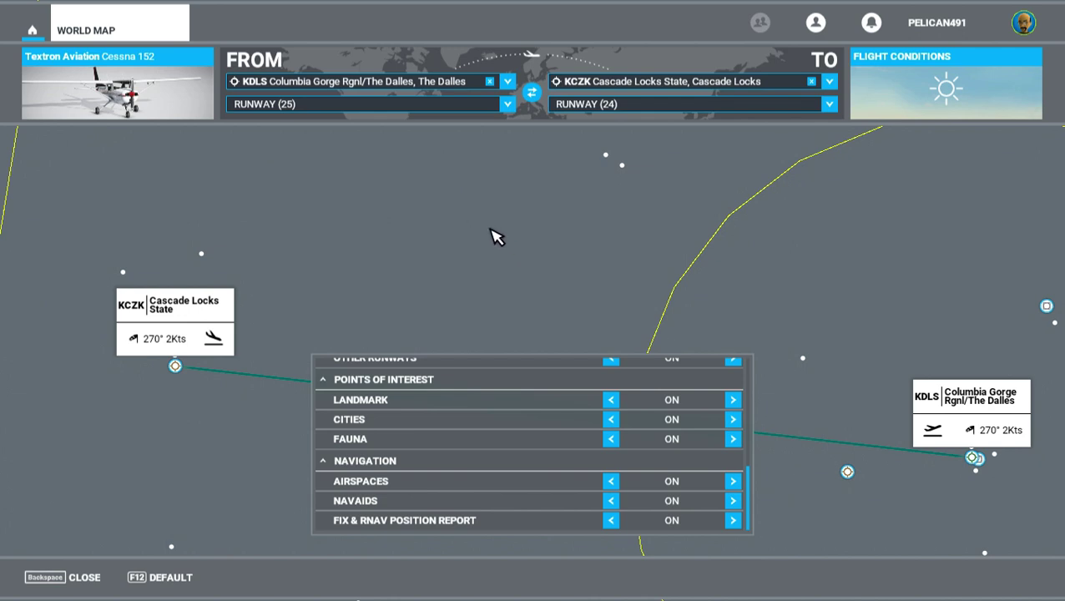
pyautogui.click(81, 578)
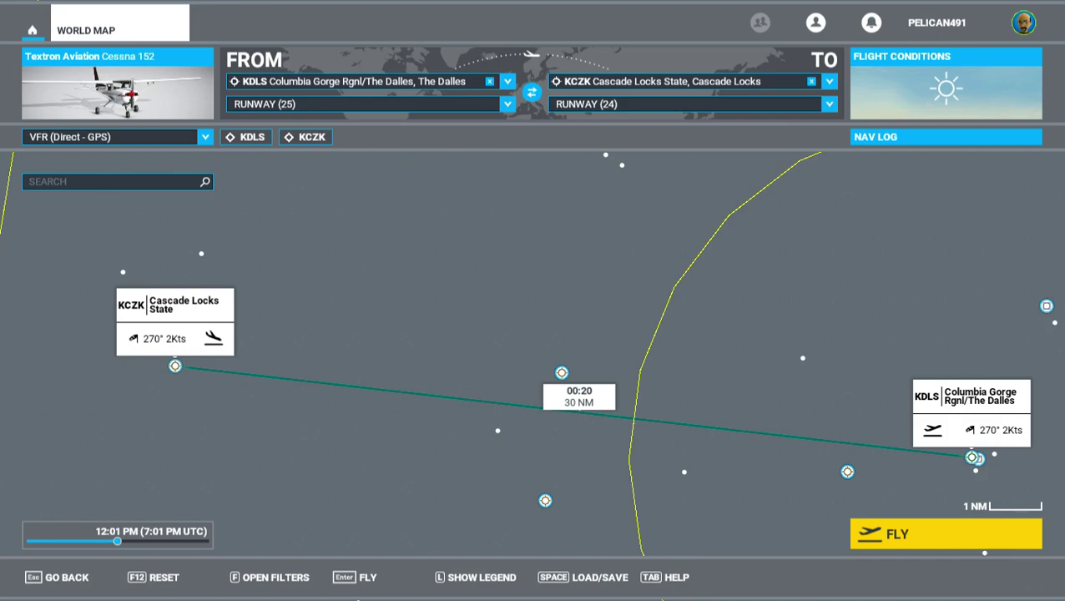
# Switch to Bing Maps in the browser and examine the Columbia River corridor between Cascade Locks and The Dalles
pyautogui.hotkey('alt', 'Tab')
pyautogui.moveTo(97, 34); pyautogui.dragTo(332, 45)
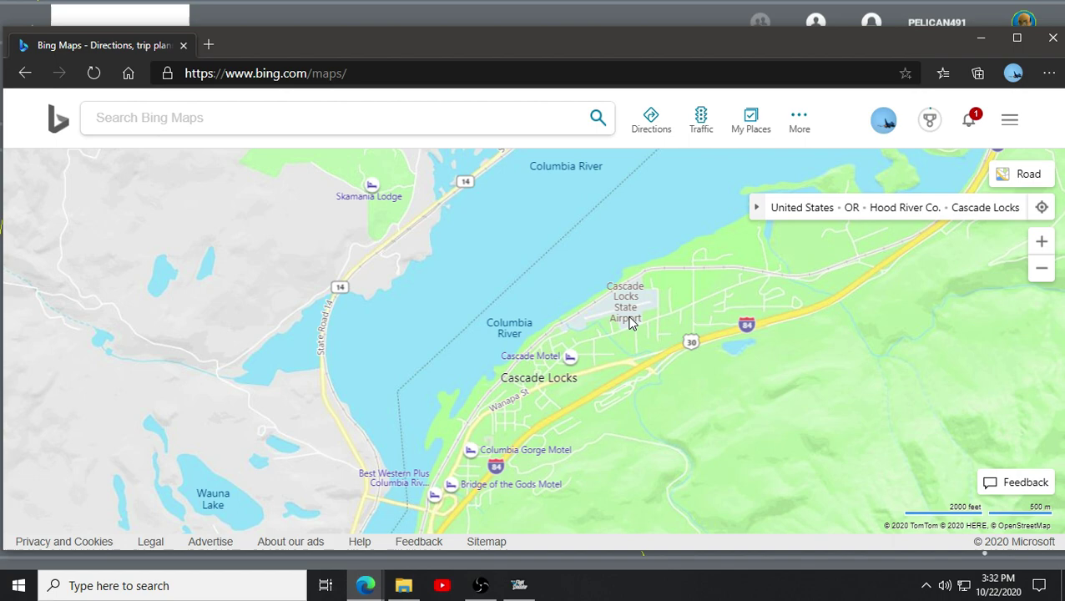
pyautogui.moveTo(804, 287); pyautogui.dragTo(615, 313)
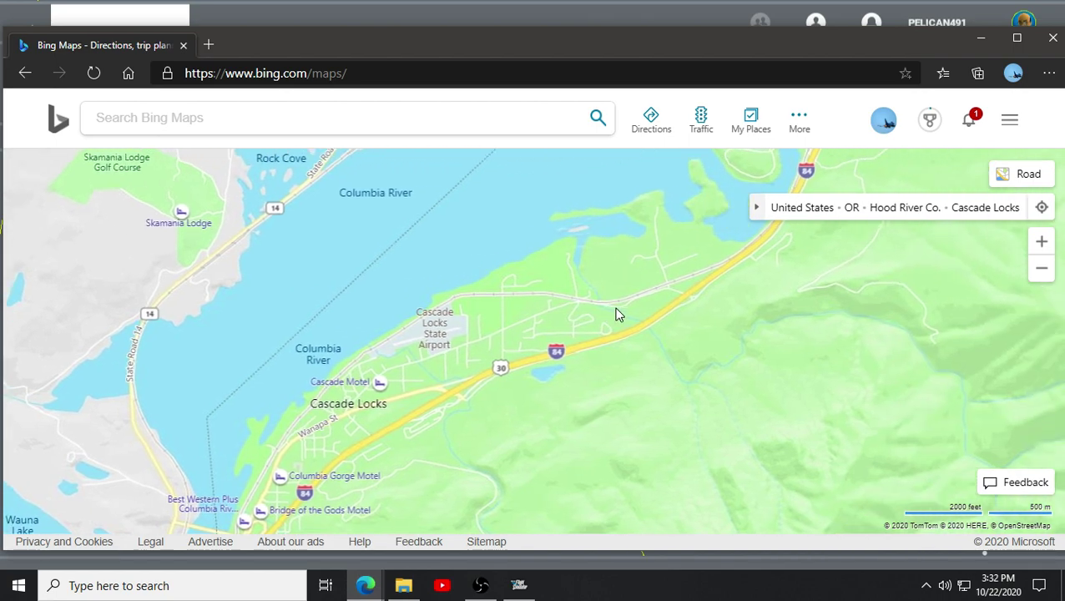
pyautogui.moveTo(792, 48); pyautogui.dragTo(603, 87)
pyautogui.hotkey('alt', 'Tab')
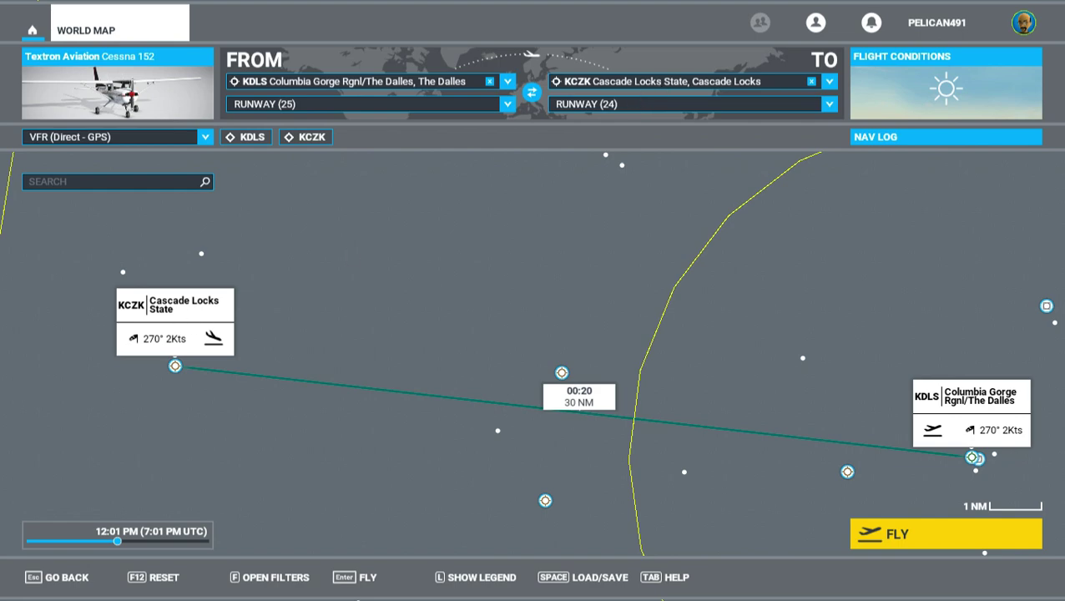
pyautogui.hotkey('alt', 'Tab')
pyautogui.moveTo(569, 70); pyautogui.dragTo(463, 54)
pyautogui.moveTo(818, 363); pyautogui.dragTo(606, 418)
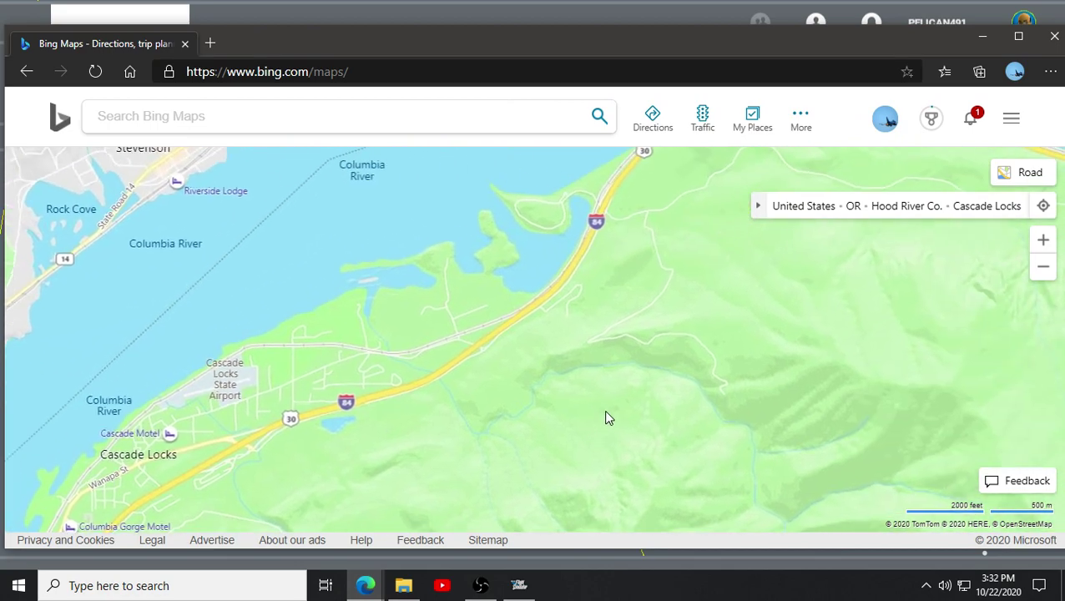
pyautogui.scroll(-2, 641, 326)
pyautogui.moveTo(704, 311); pyautogui.dragTo(610, 377)
pyautogui.moveTo(680, 392); pyautogui.dragTo(389, 409)
pyautogui.scroll(-1, 391, 408)
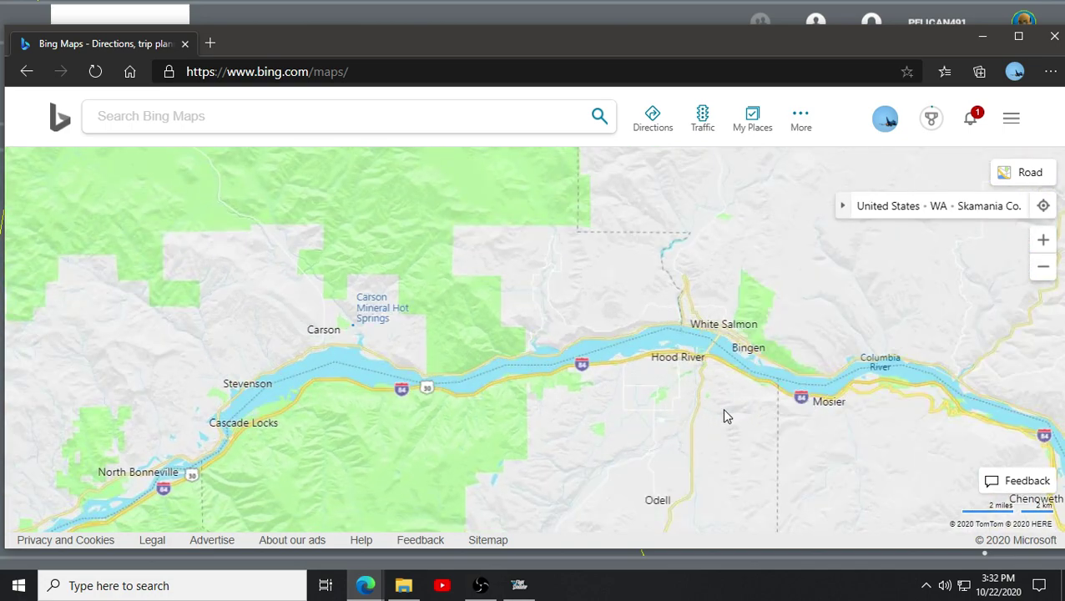
pyautogui.scroll(-1, 725, 416)
pyautogui.moveTo(763, 432); pyautogui.dragTo(620, 415)
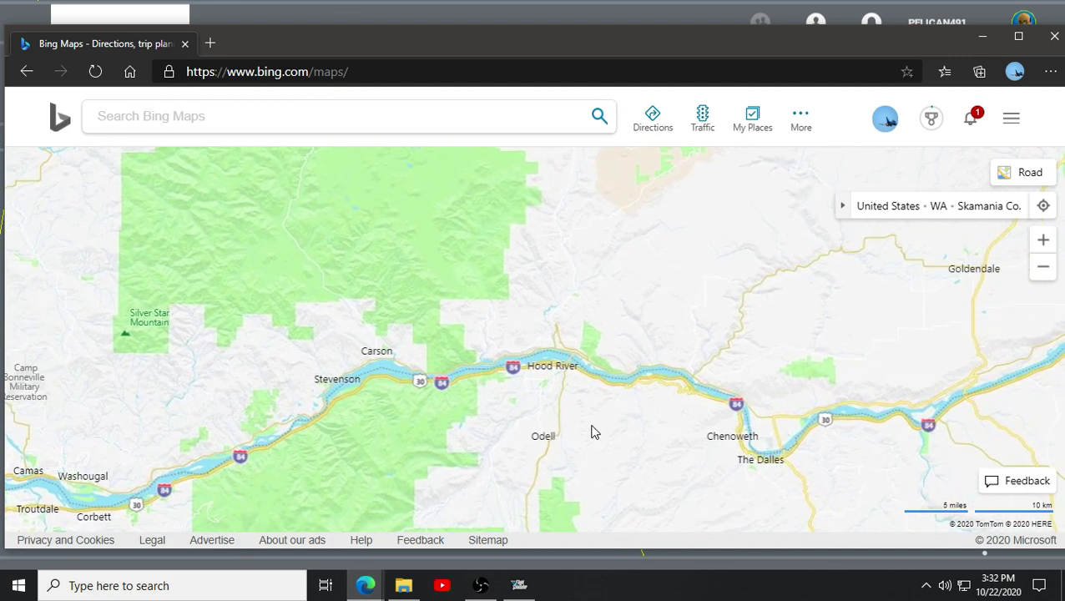
# Copy the coordinates of a point on Wind River Hwy just north of Blue Collar Cafe in Carson
pyautogui.scroll(2, 267, 441)
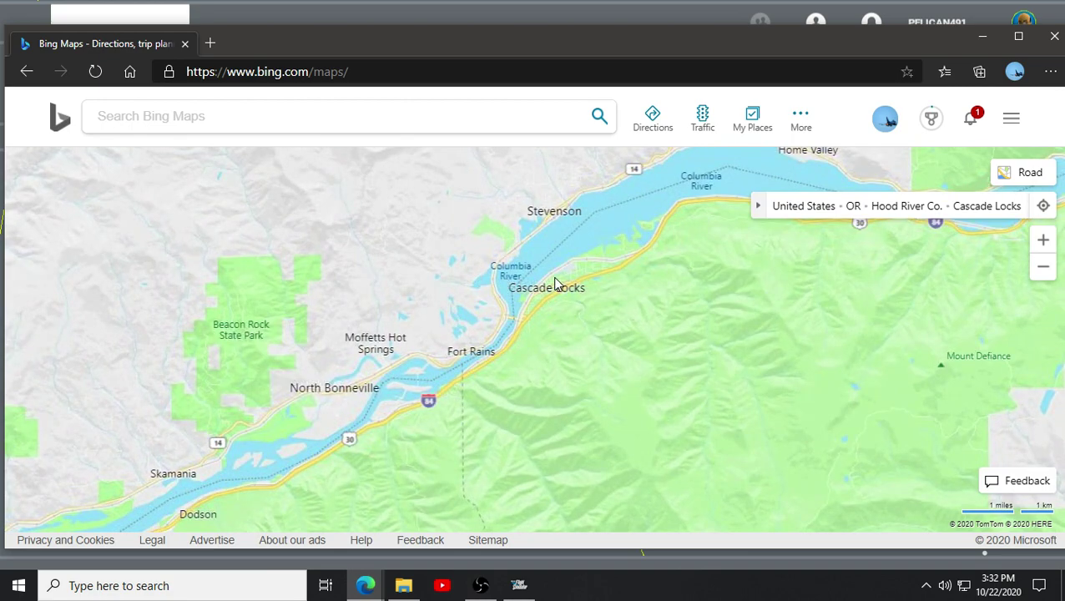
pyautogui.moveTo(839, 288); pyautogui.dragTo(623, 485)
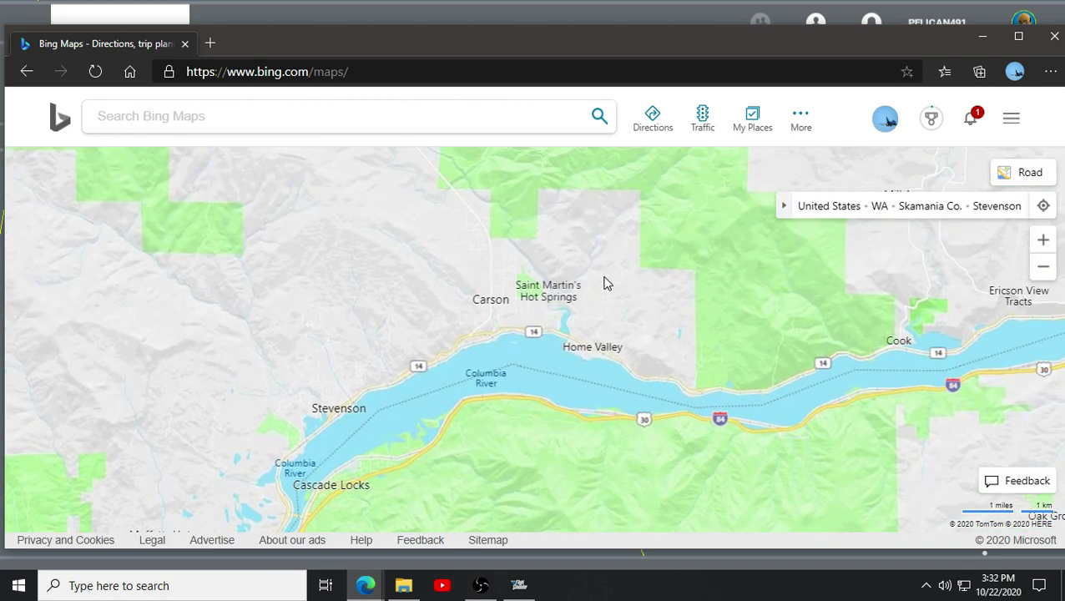
pyautogui.scroll(2, 550, 284)
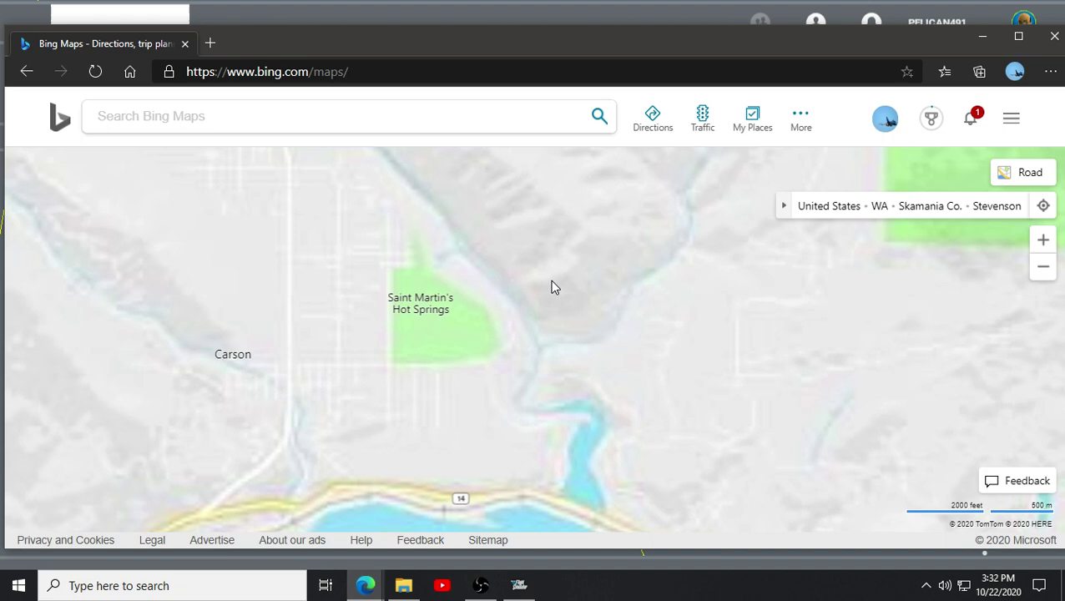
pyautogui.moveTo(511, 290); pyautogui.dragTo(676, 397)
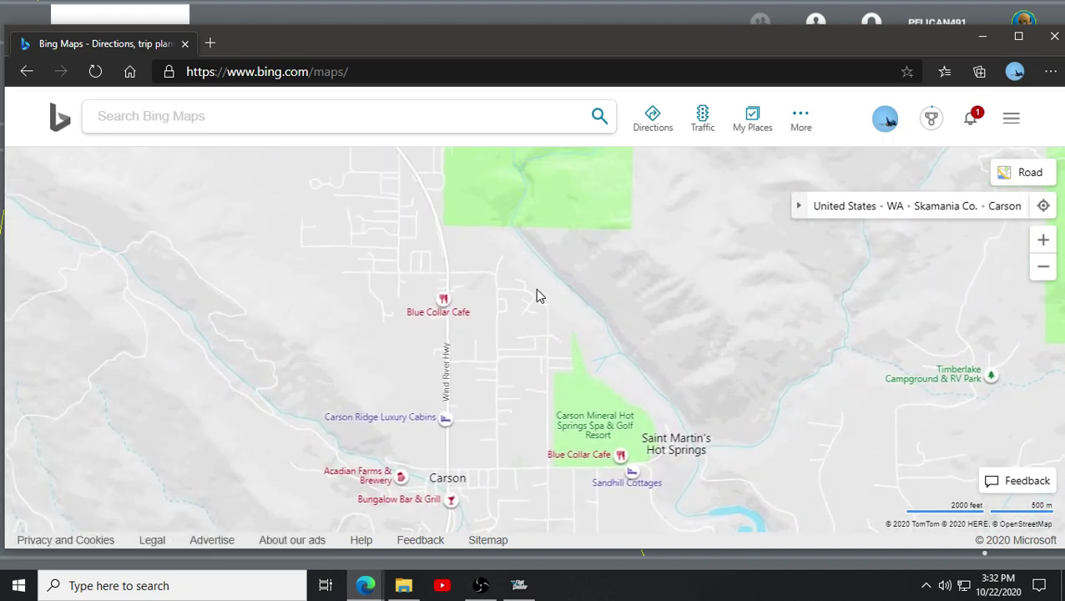
pyautogui.rightClick(445, 285)
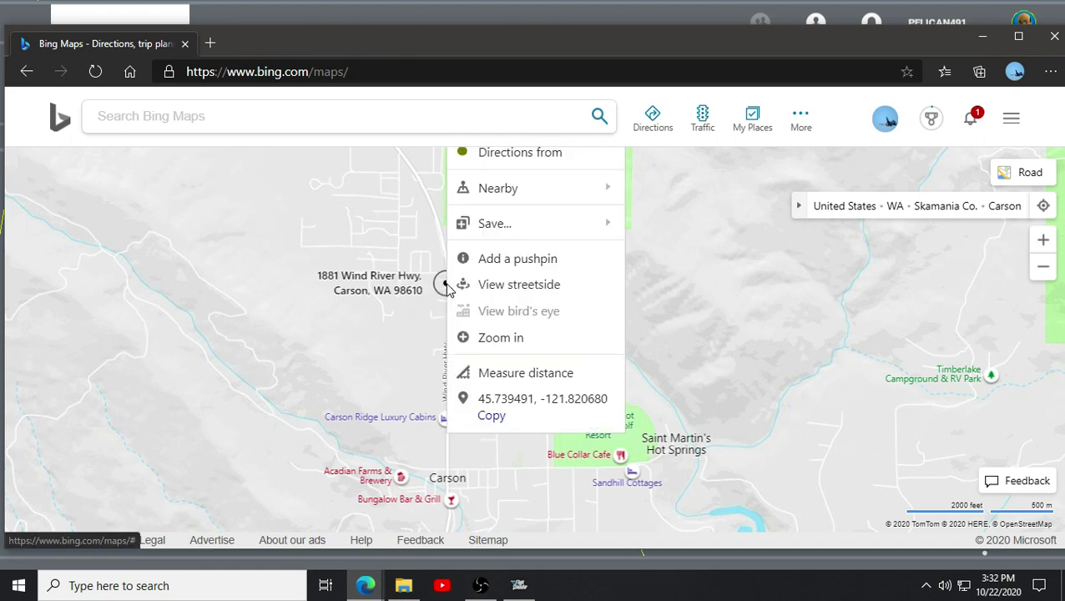
pyautogui.click(492, 415)
pyautogui.click(492, 415)
pyautogui.moveTo(908, 48); pyautogui.dragTo(868, 66)
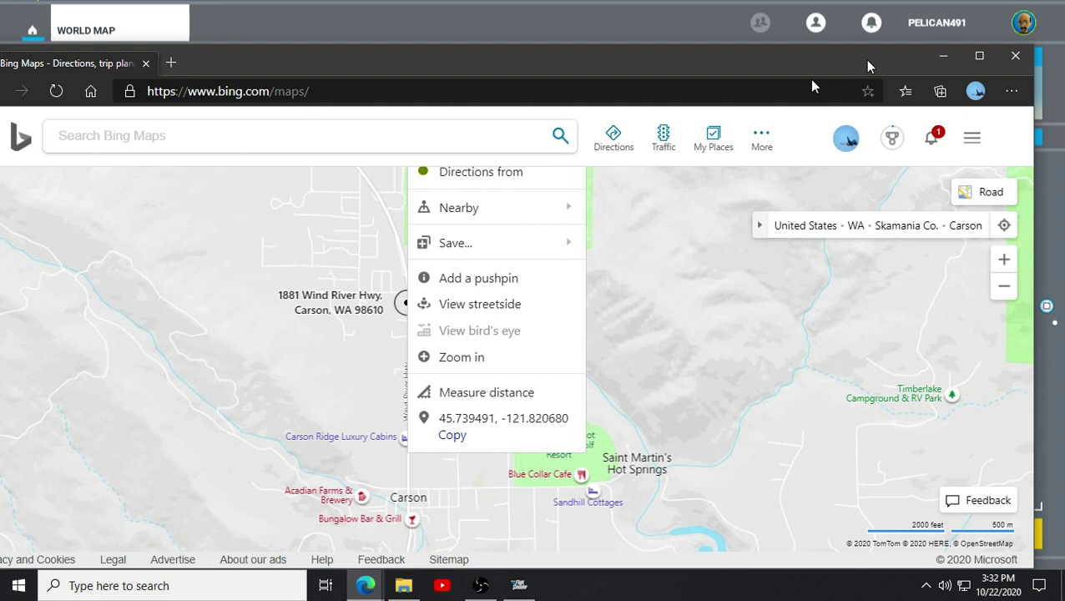
# Switch back to Microsoft Flight Simulator, search the world map for 45.739491, -121.820680, and add that custom point to the route
pyautogui.hotkey('alt', 'Tab')
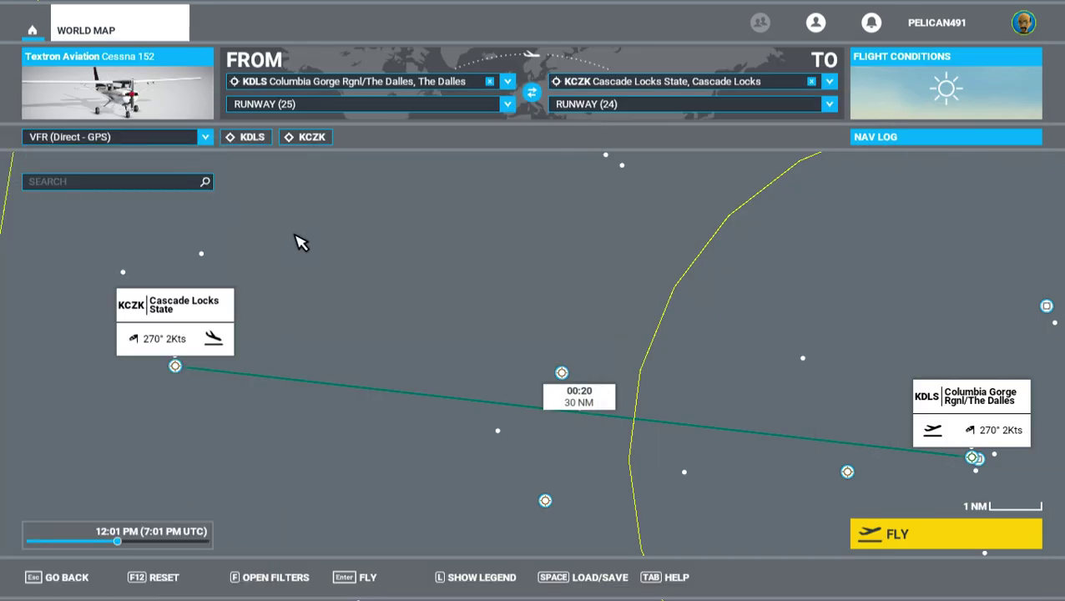
pyautogui.click(118, 189)
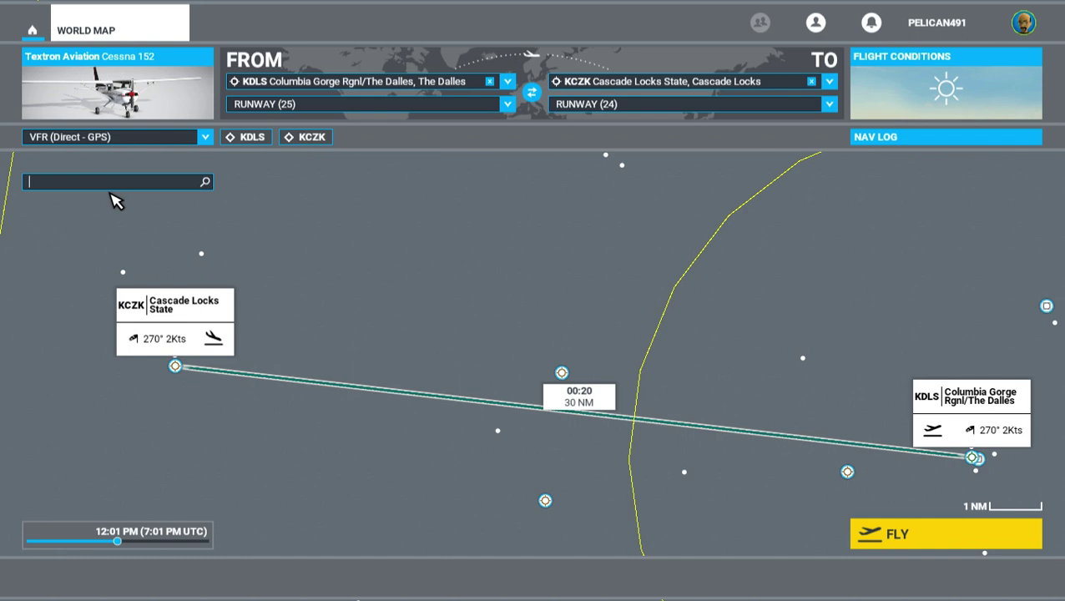
pyautogui.write('45.739491, -121.820680')
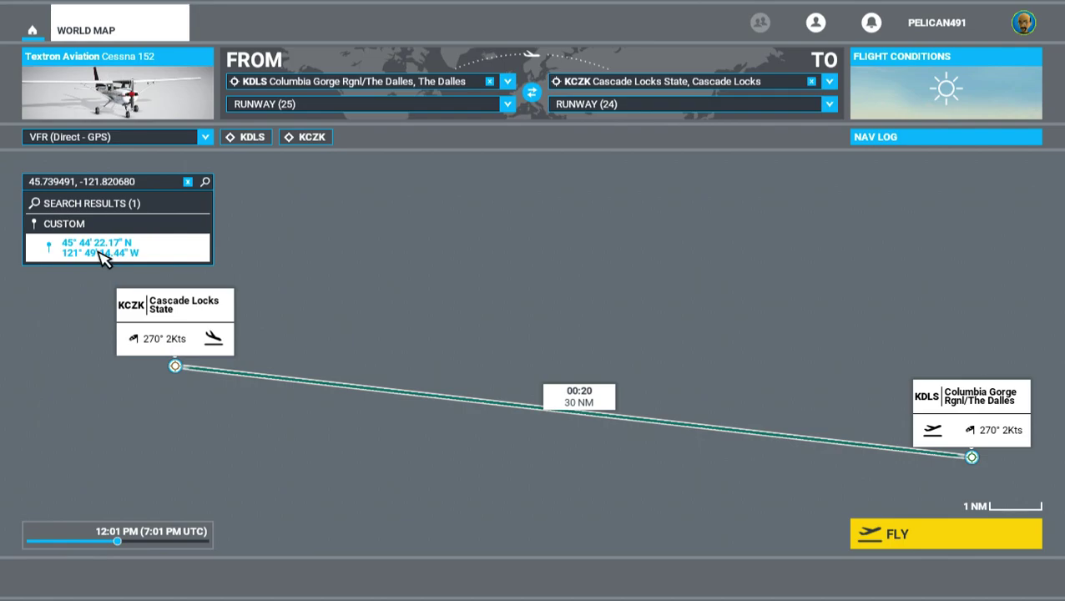
pyautogui.click(101, 253)
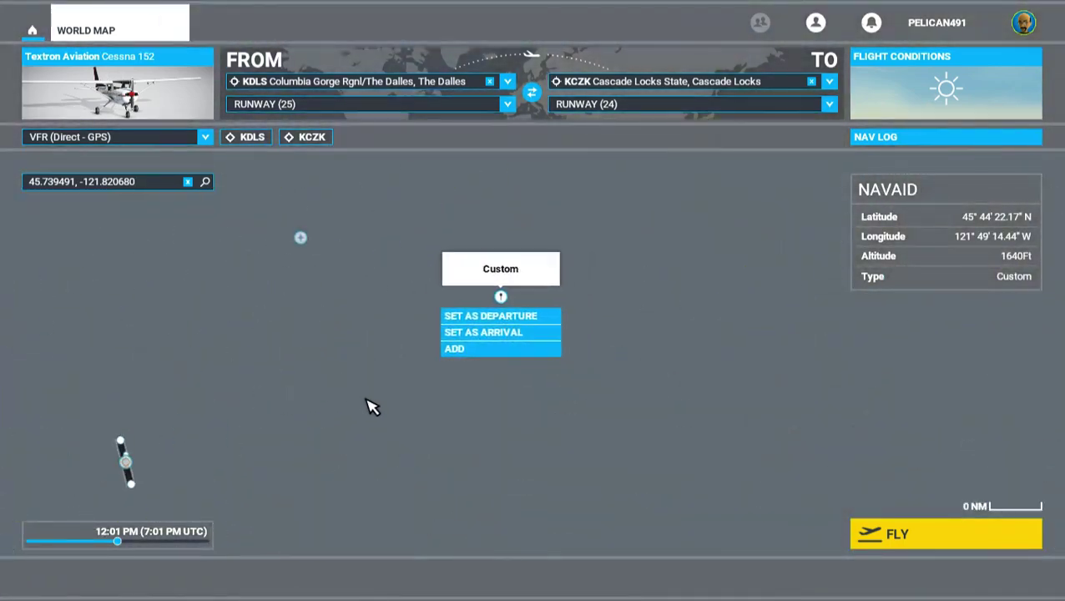
pyautogui.click(478, 355)
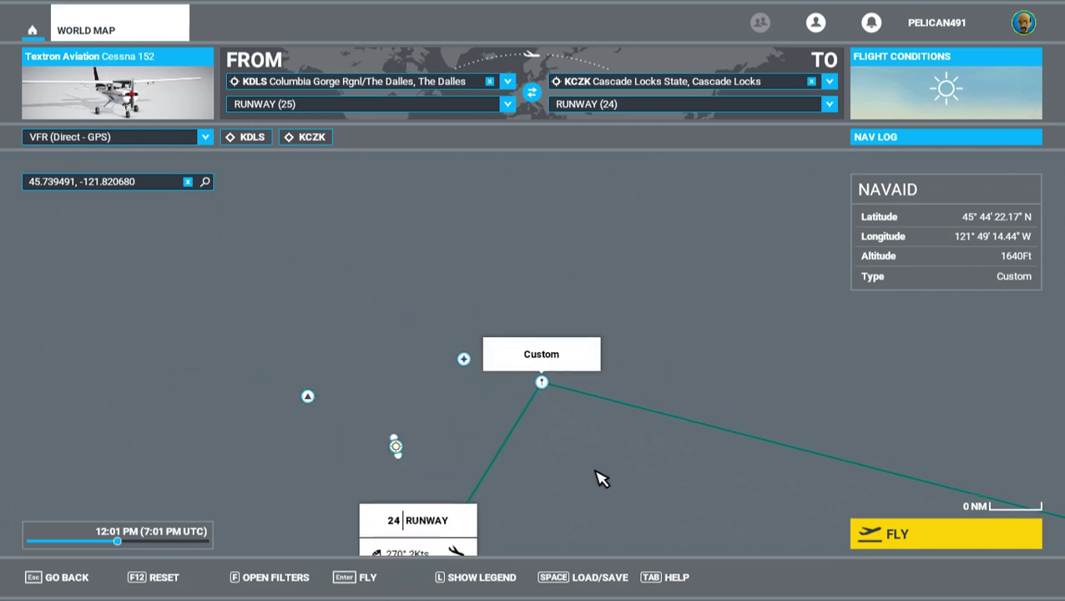
# Examine the flight route on the world map from Cascade Locks State through the custom waypoint to Columbia Gorge Rgnl/The Dalles
pyautogui.moveTo(602, 479); pyautogui.dragTo(435, 345)
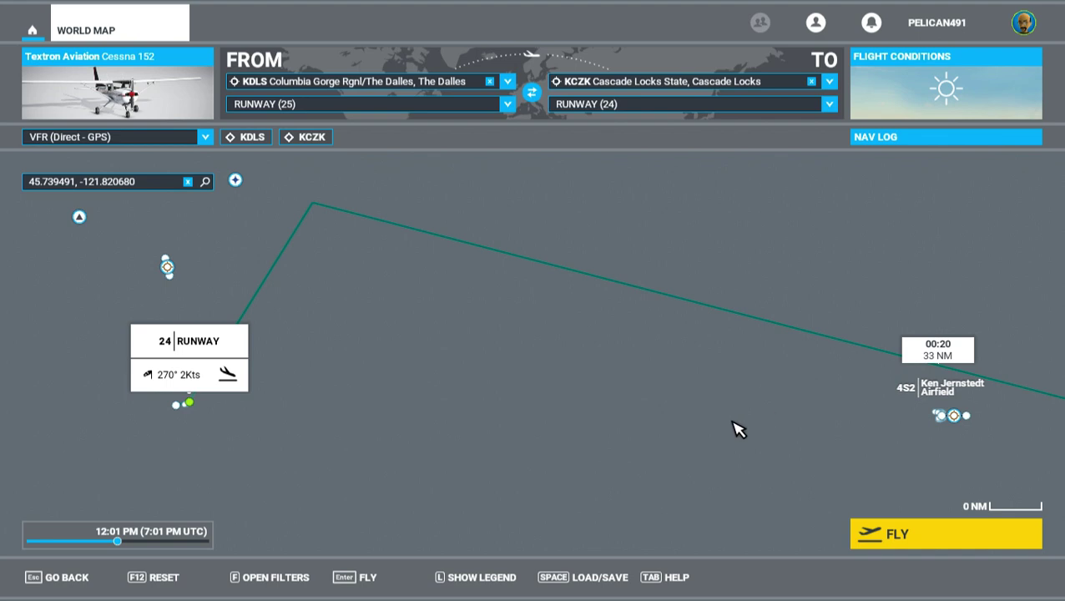
pyautogui.scroll(-1, 736, 428)
pyautogui.moveTo(736, 428); pyautogui.dragTo(566, 409)
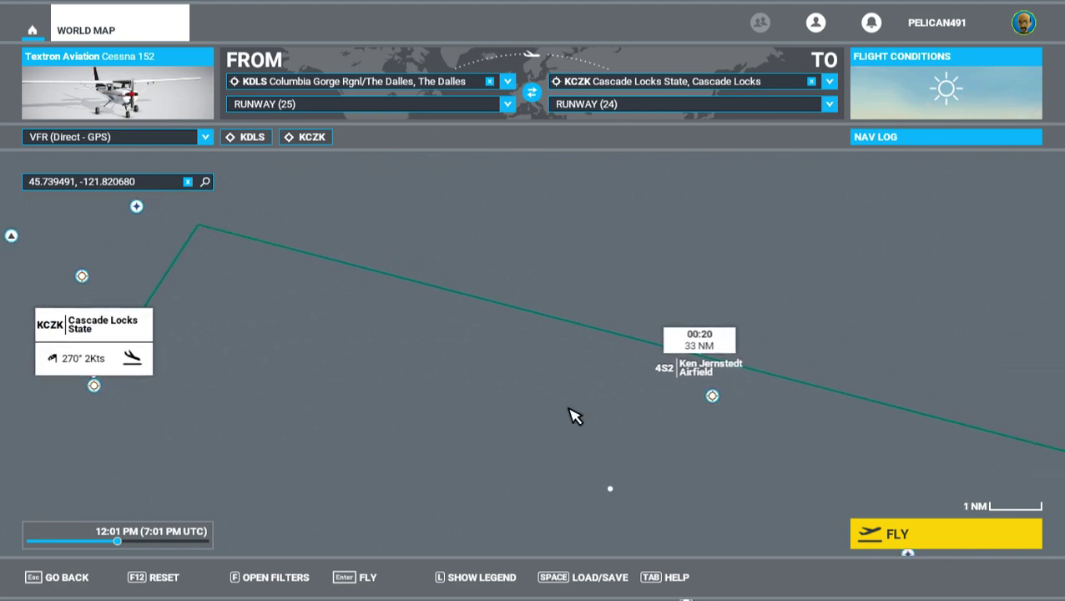
pyautogui.scroll(-1, 573, 415)
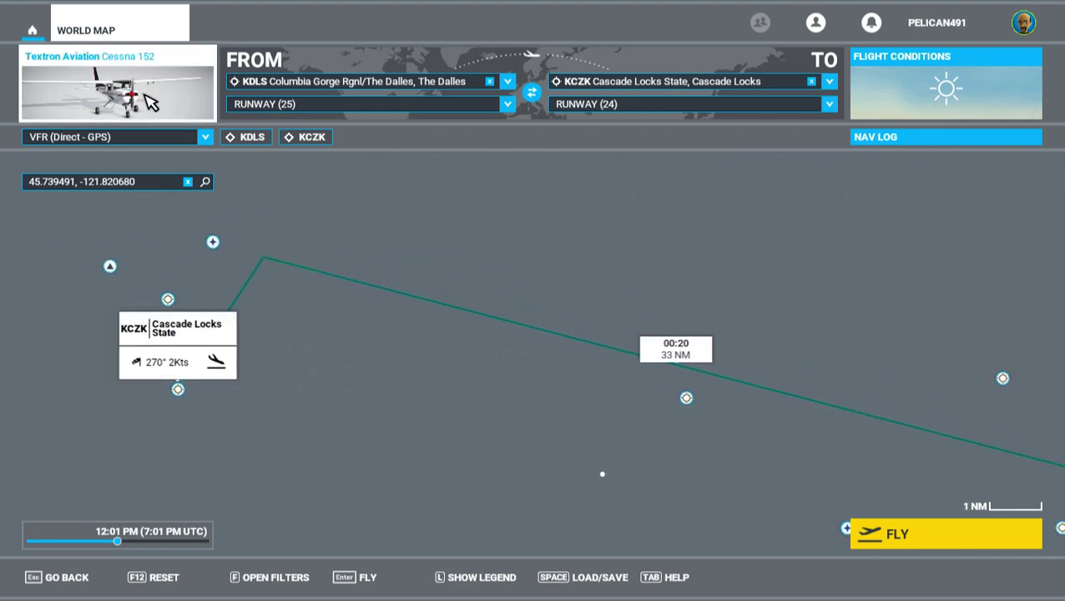
pyautogui.moveTo(614, 432); pyautogui.dragTo(526, 423)
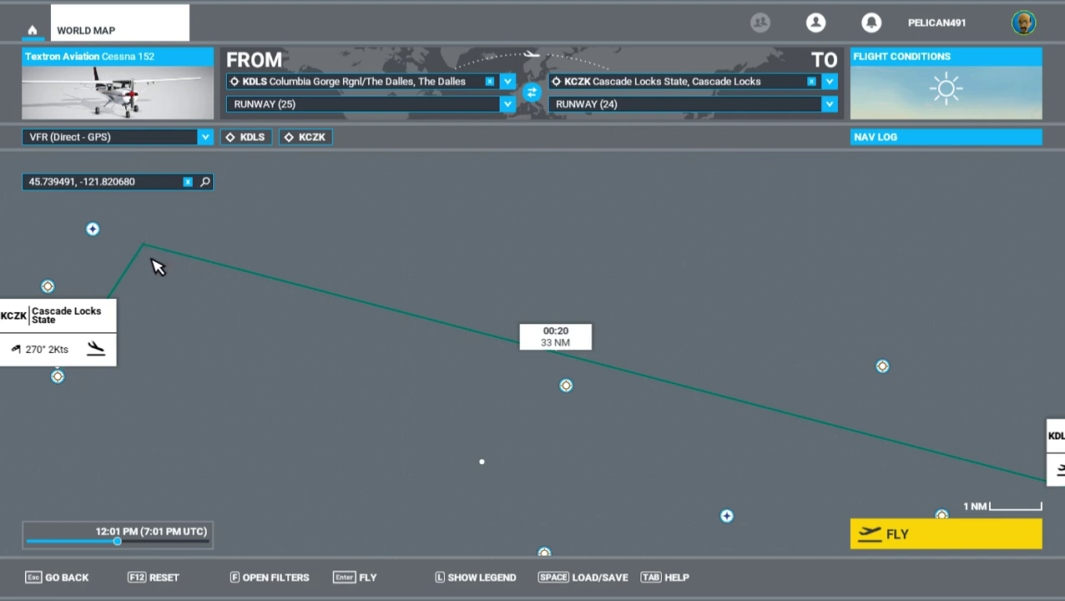
pyautogui.moveTo(153, 266); pyautogui.dragTo(408, 355)
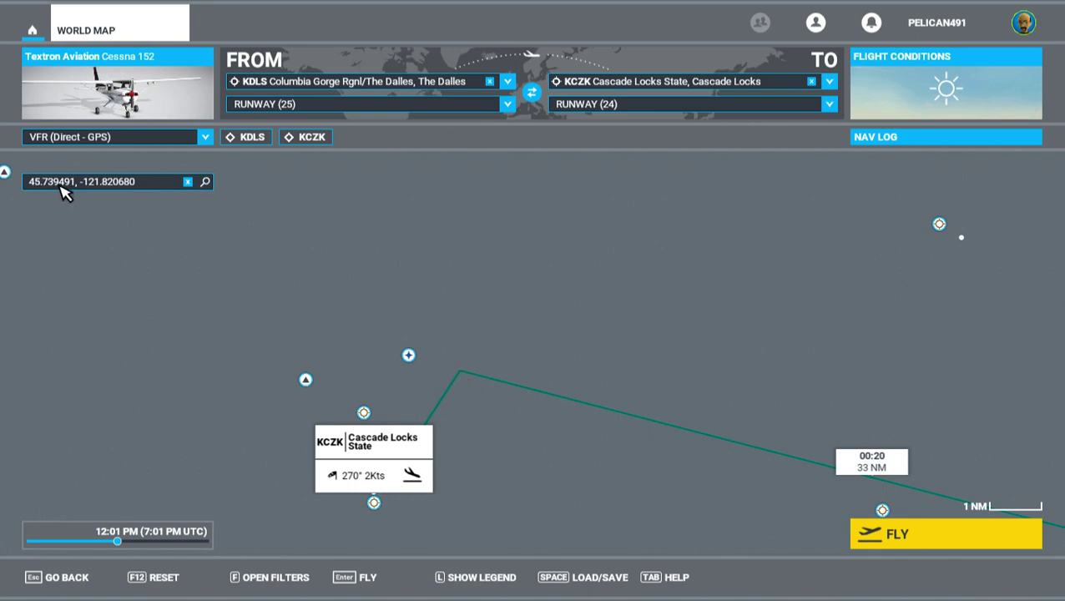
pyautogui.moveTo(718, 488); pyautogui.dragTo(449, 337)
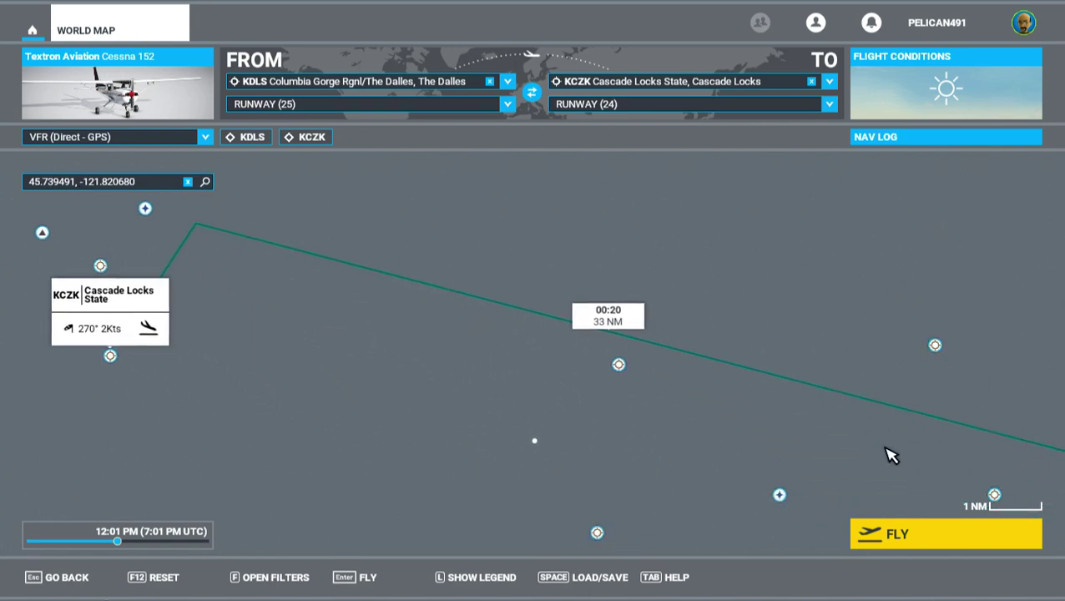
pyautogui.moveTo(890, 455); pyautogui.dragTo(704, 409)
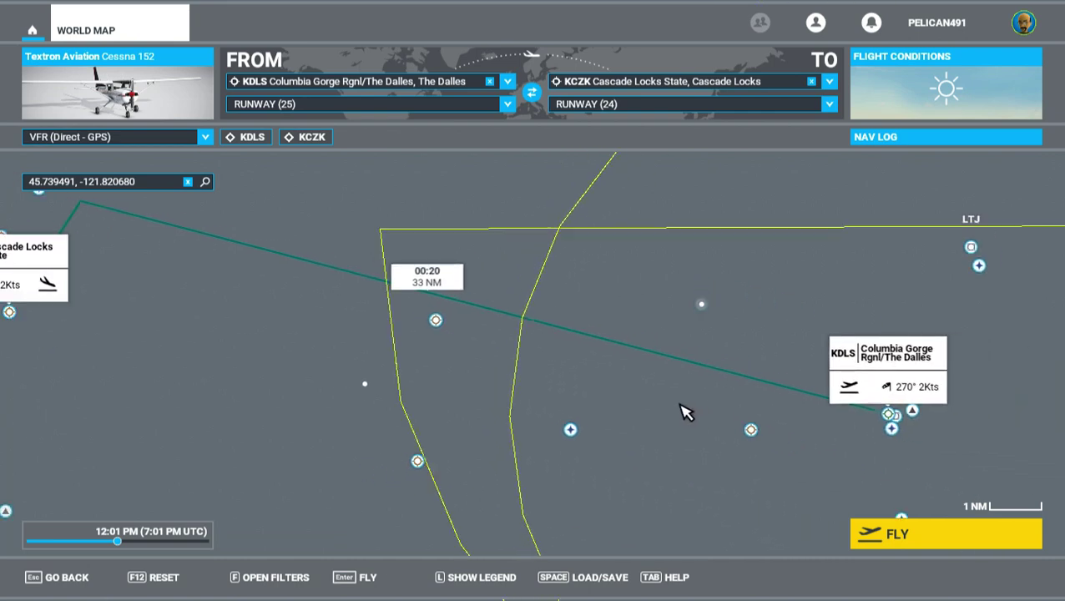
pyautogui.scroll(-1, 683, 412)
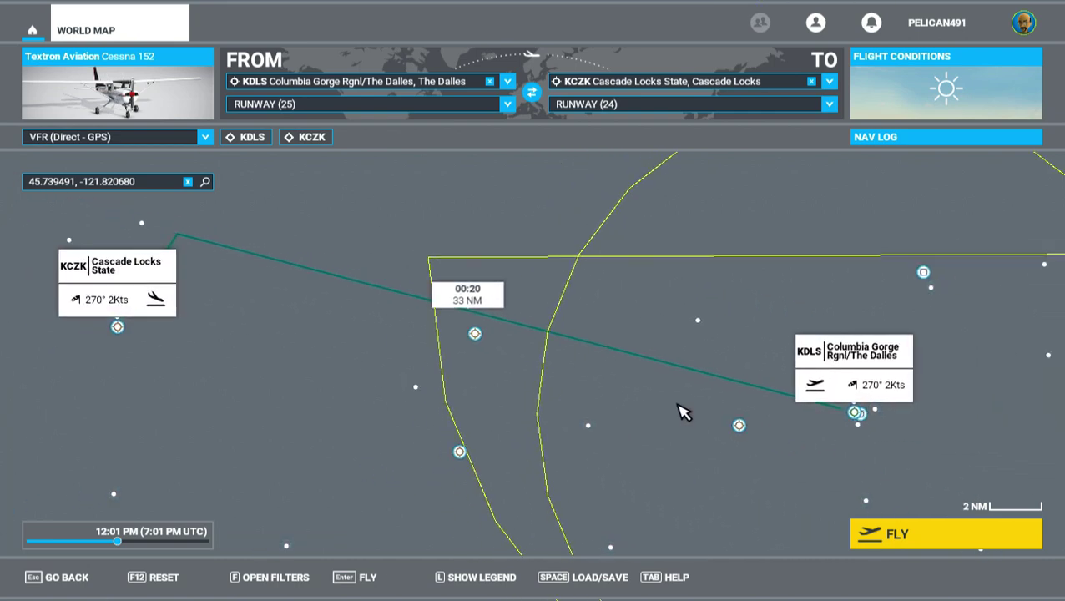